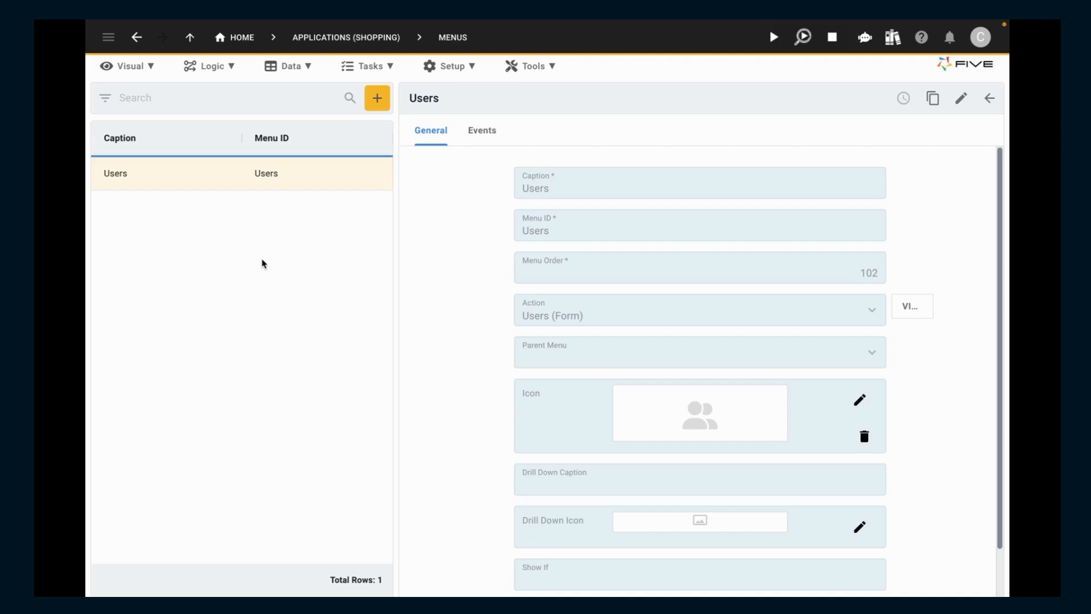
- Start a new table in the Table Wizard and name it ShoppingList
{"action": "left_click", "coordinate": [292, 68]}
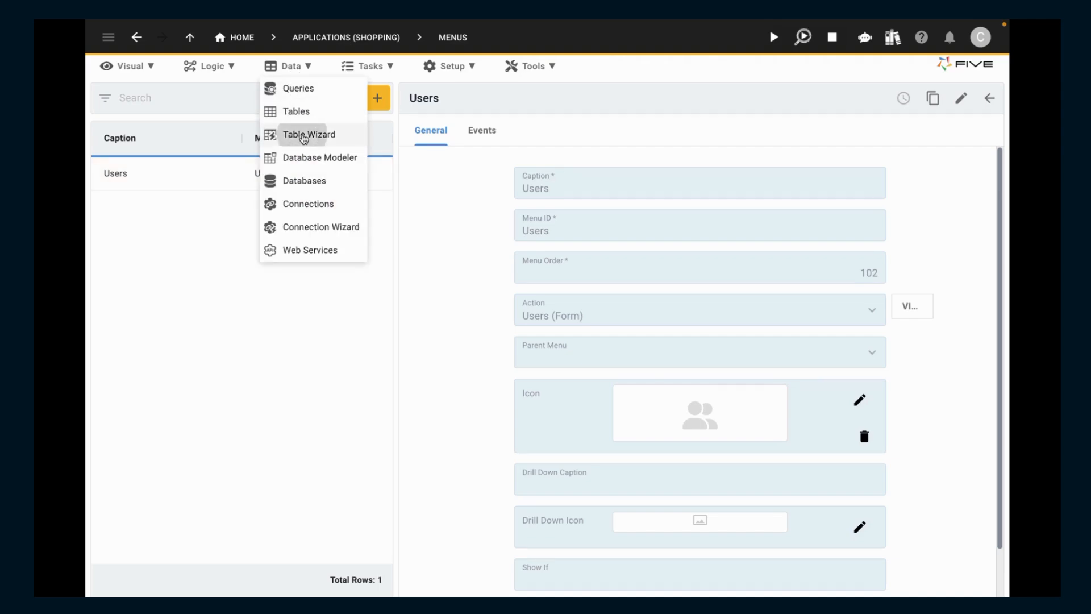
{"action": "left_click", "coordinate": [300, 135]}
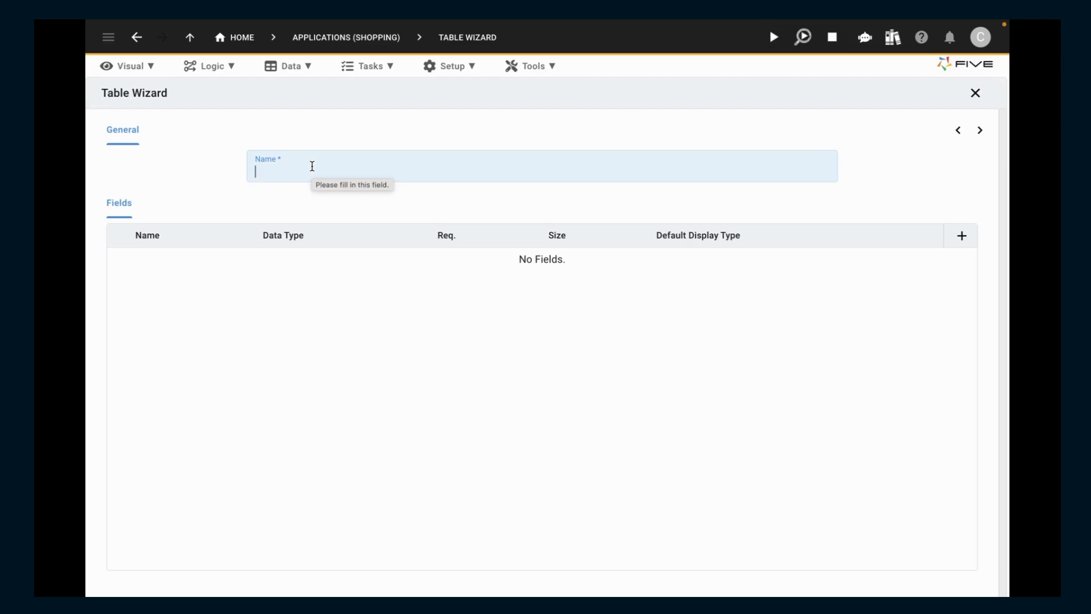
{"action": "type", "text": "Shop"}
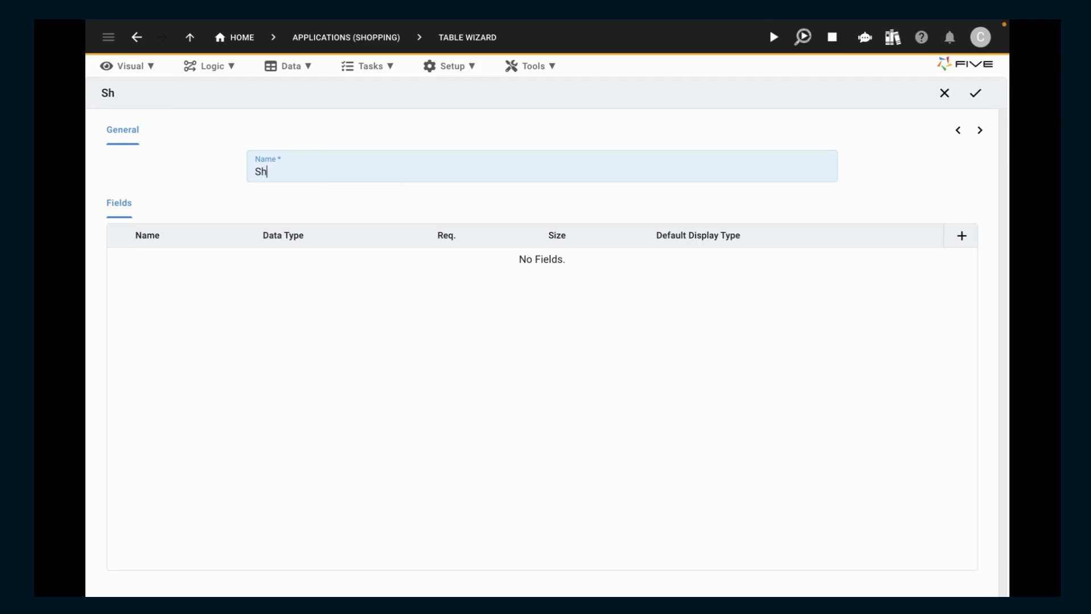
{"action": "type", "text": "pingList"}
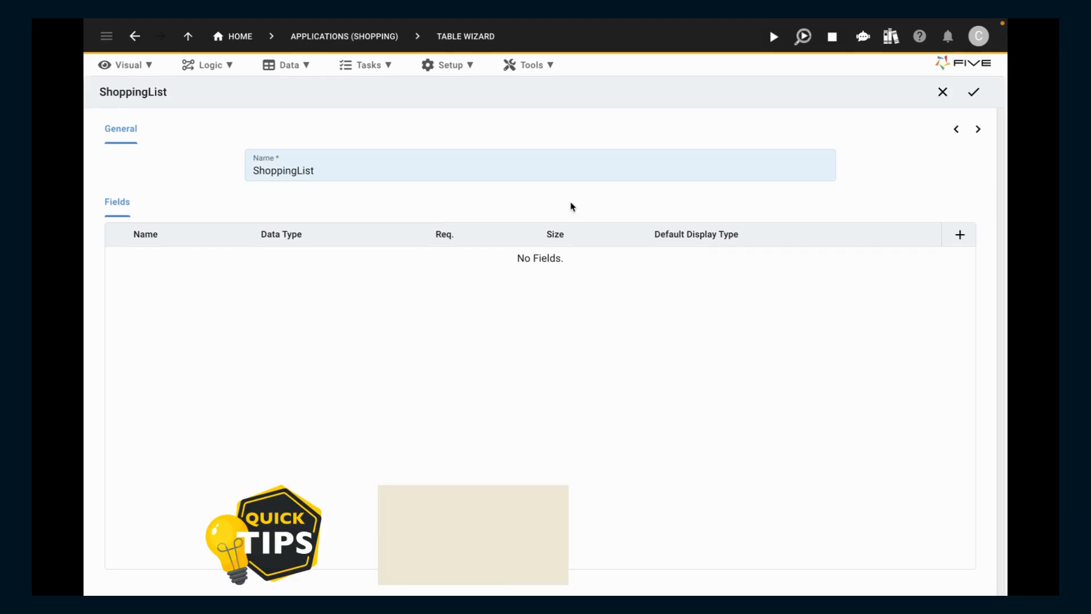
- Add a required text field called Name with a size of 255 to the ShoppingList table
{"action": "left_click", "coordinate": [960, 235]}
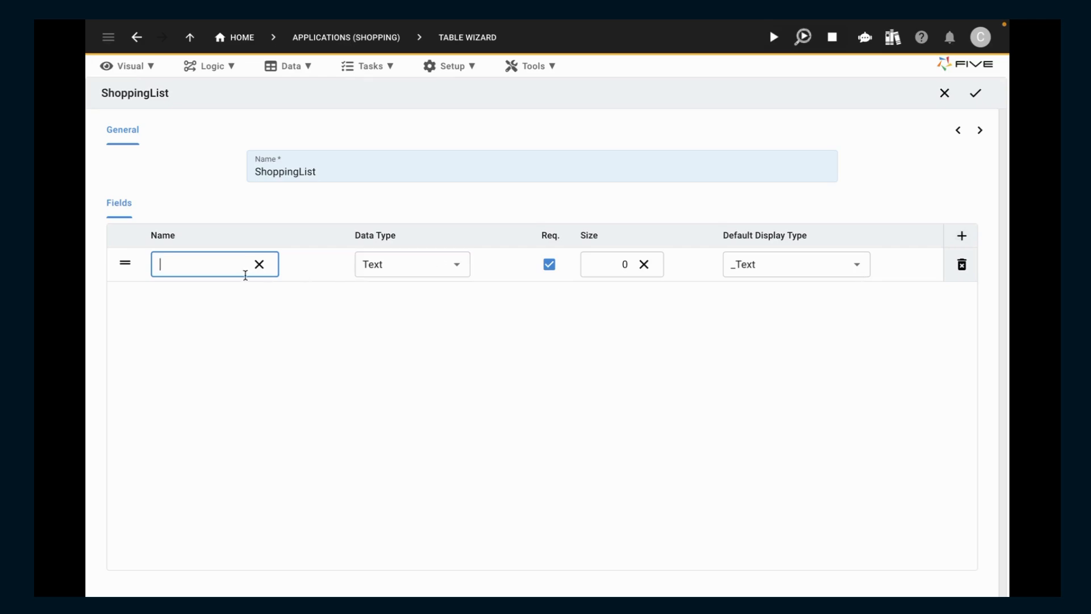
{"action": "type", "text": "Name"}
{"action": "left_click", "coordinate": [628, 263]}
{"action": "key", "text": "BackSpace"}
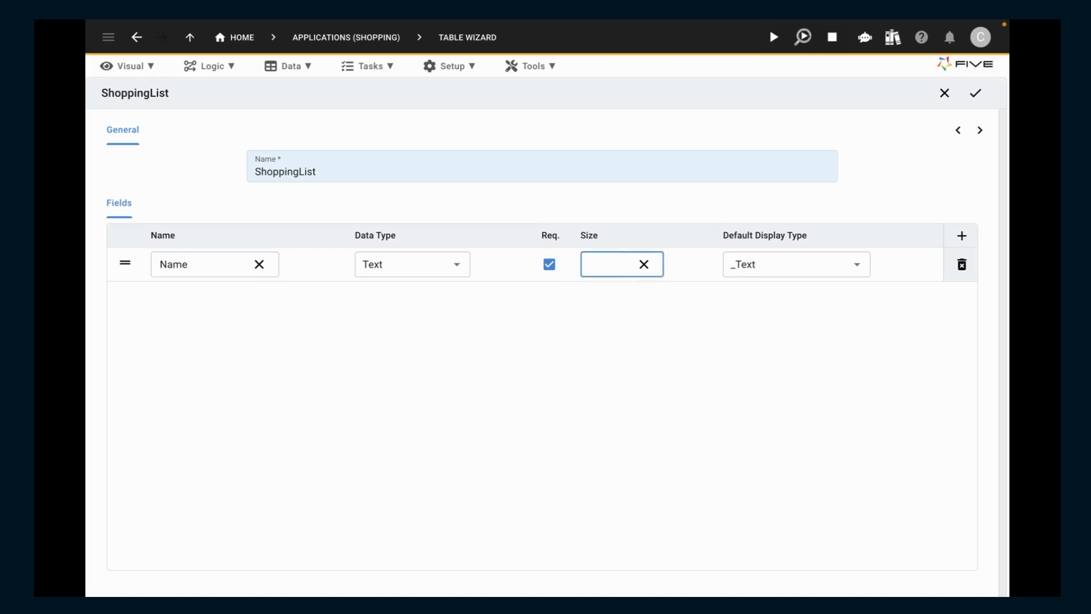
{"action": "type", "text": "255"}
- Add three more fields to the ShoppingList table, named Date, Store and PostCode
{"action": "left_click", "coordinate": [964, 238]}
{"action": "left_click", "coordinate": [962, 236]}
{"action": "left_click", "coordinate": [962, 236]}
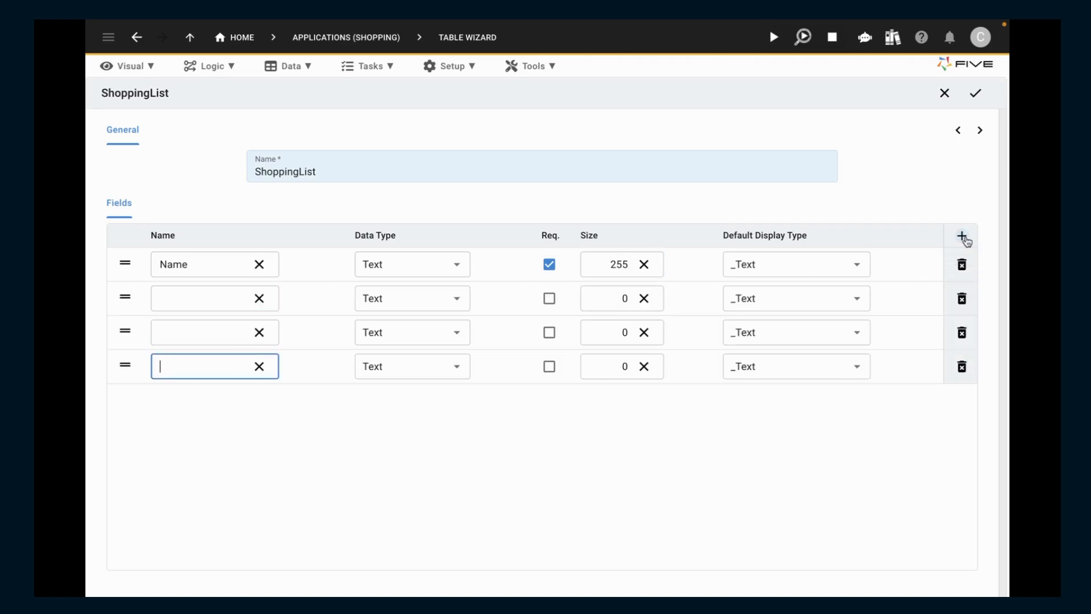
{"action": "left_click", "coordinate": [222, 303]}
{"action": "type", "text": "Date"}
{"action": "left_click", "coordinate": [210, 331]}
{"action": "type", "text": "Store"}
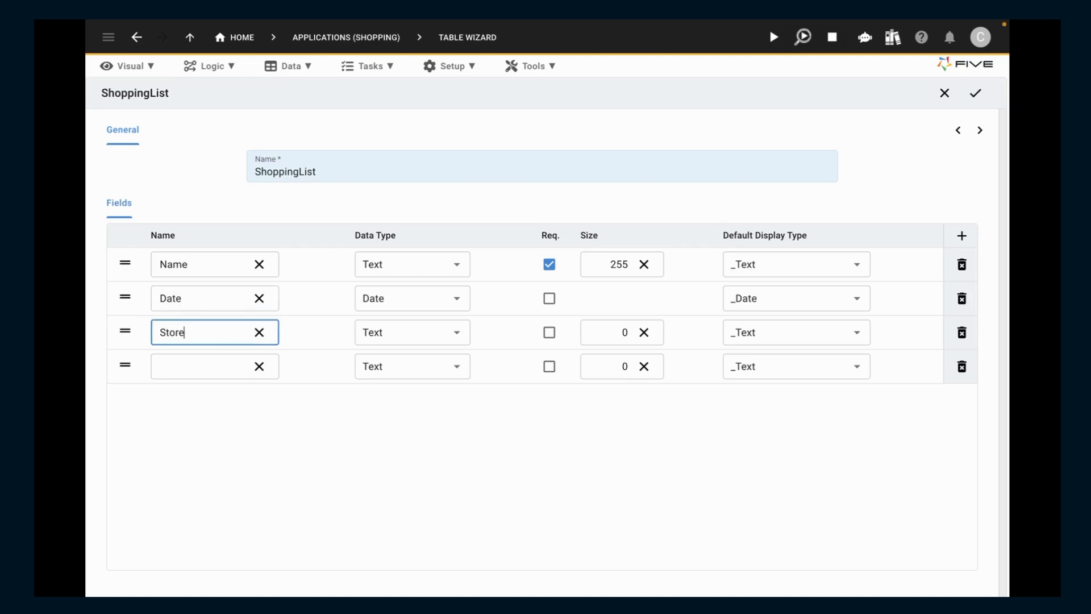
{"action": "left_click", "coordinate": [210, 365]}
{"action": "type", "text": "PostCode"}
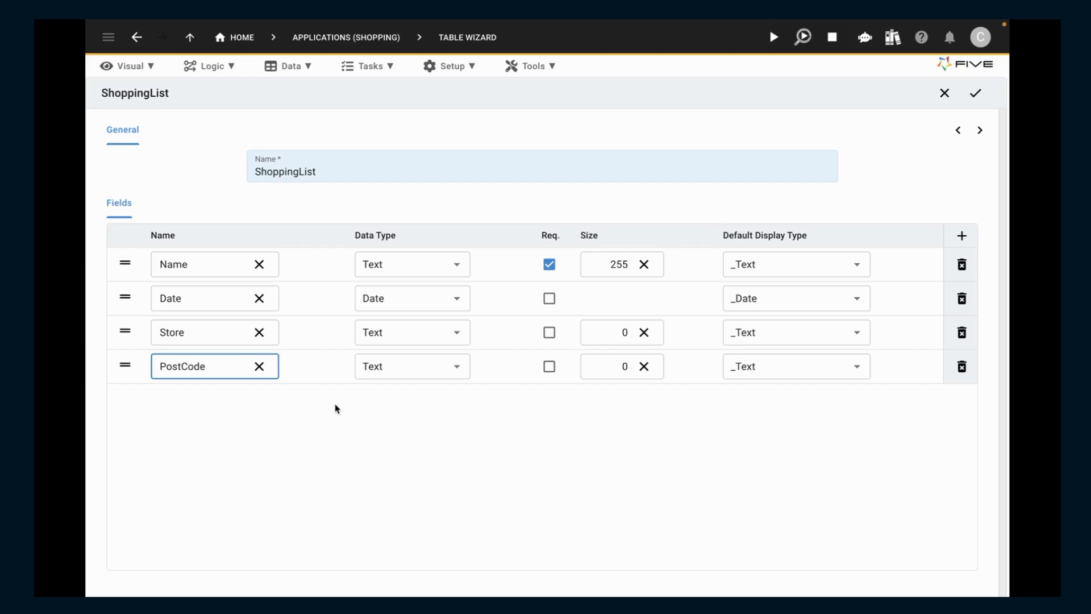
- Set the Store field's size to 255 and the PostCode field's size to 10, and save the ShoppingList table without a select statement
{"action": "left_click", "coordinate": [631, 332]}
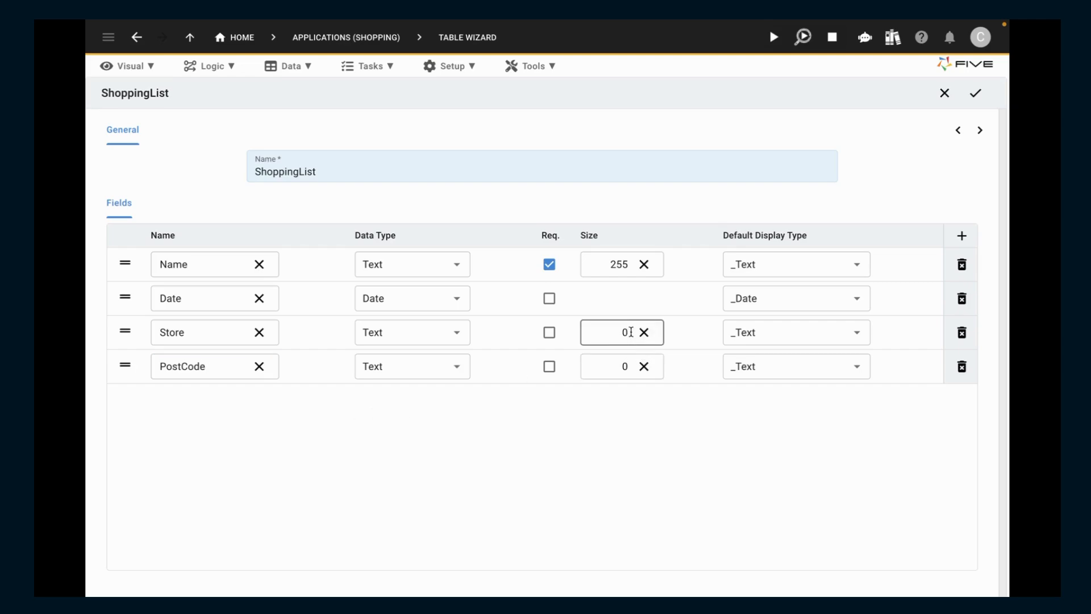
{"action": "key", "text": "BackSpace"}
{"action": "type", "text": "255"}
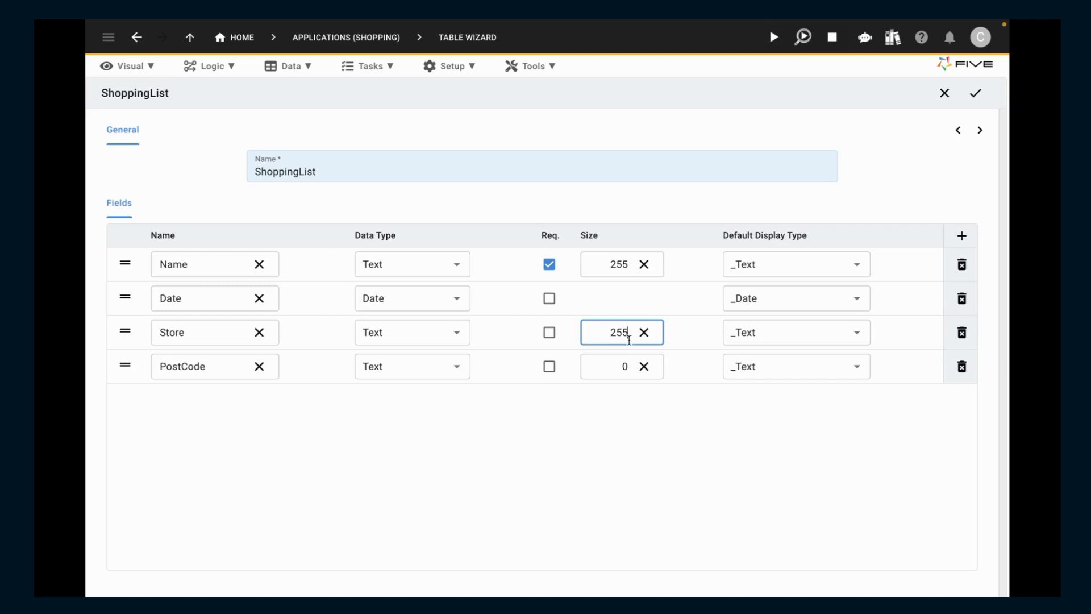
{"action": "left_click", "coordinate": [630, 364]}
{"action": "key", "text": "BackSpace"}
{"action": "type", "text": "10"}
{"action": "left_click", "coordinate": [972, 108]}
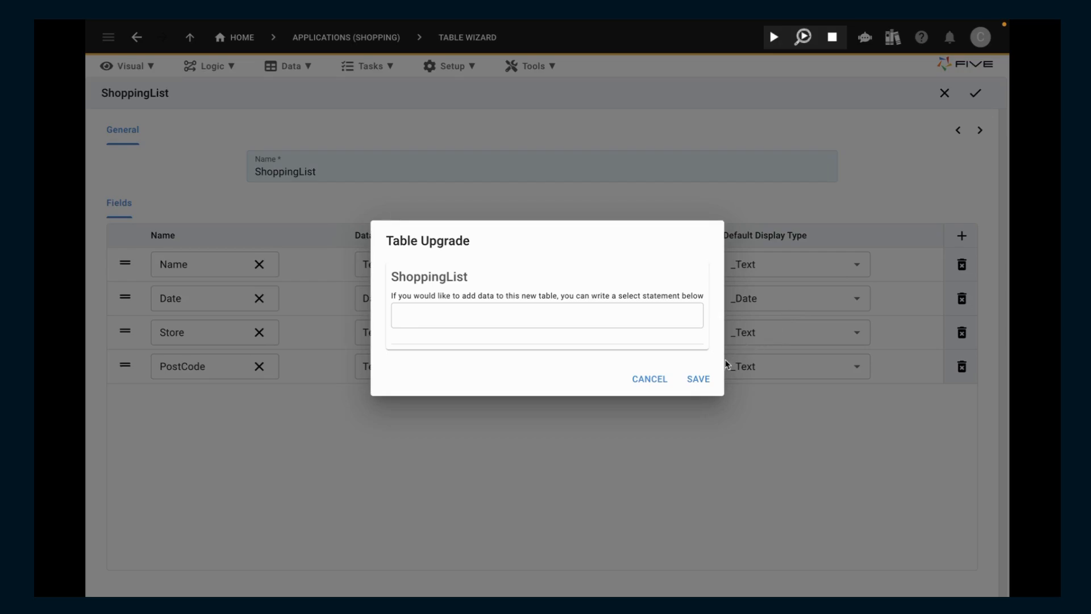
{"action": "left_click", "coordinate": [703, 379]}
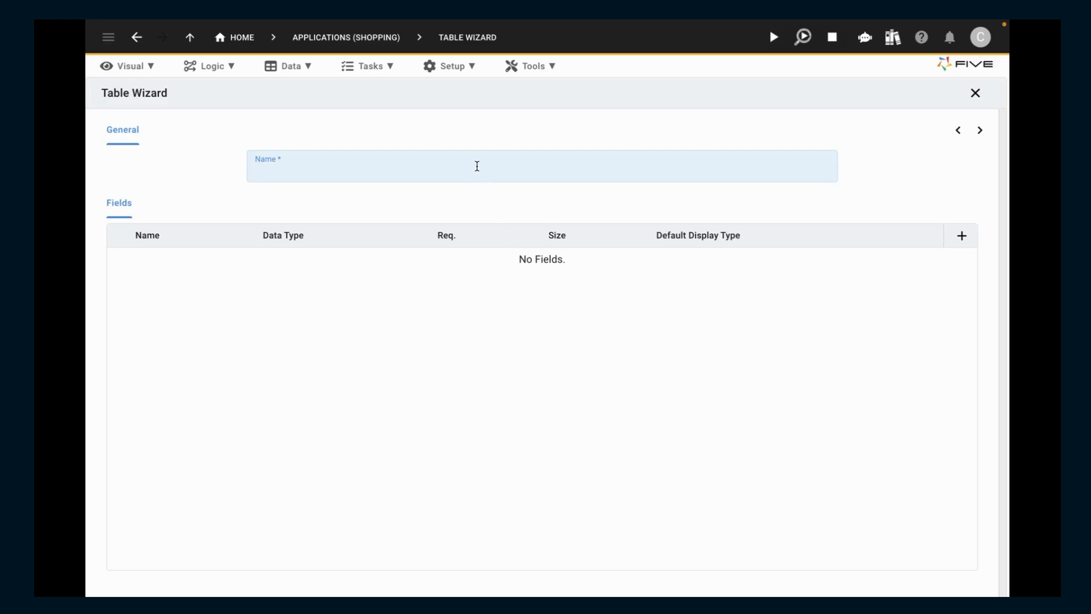
- Name the next new table Item and add three blank fields to it
{"action": "type", "text": "Item"}
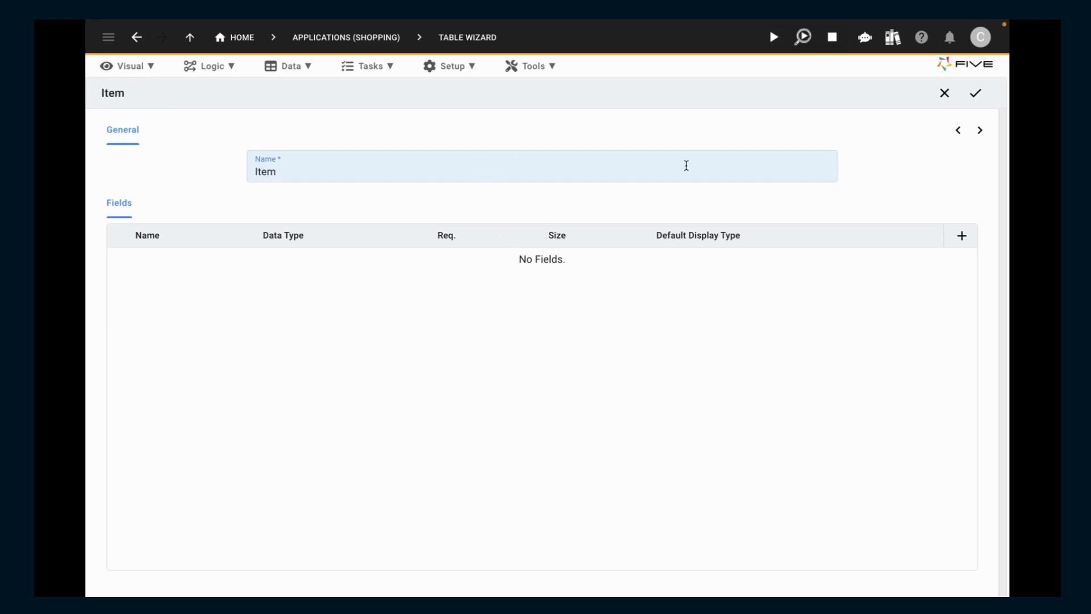
{"action": "left_click", "coordinate": [962, 236]}
{"action": "left_click", "coordinate": [961, 236]}
{"action": "left_click", "coordinate": [962, 236]}
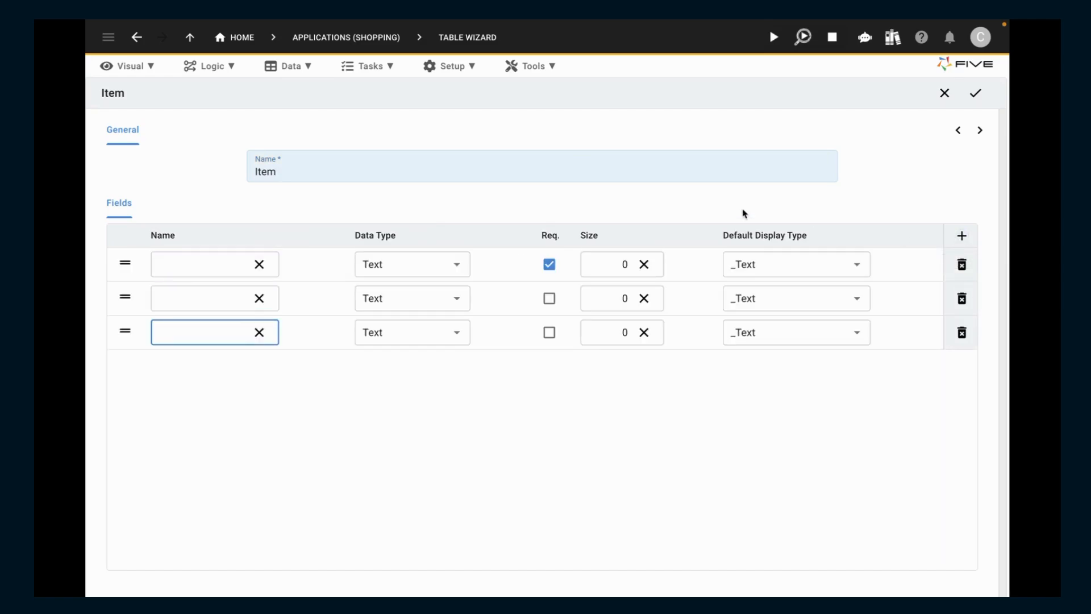
- Name the Item table's three fields Name, Quantity and Price
{"action": "left_click", "coordinate": [214, 260]}
{"action": "type", "text": "Name"}
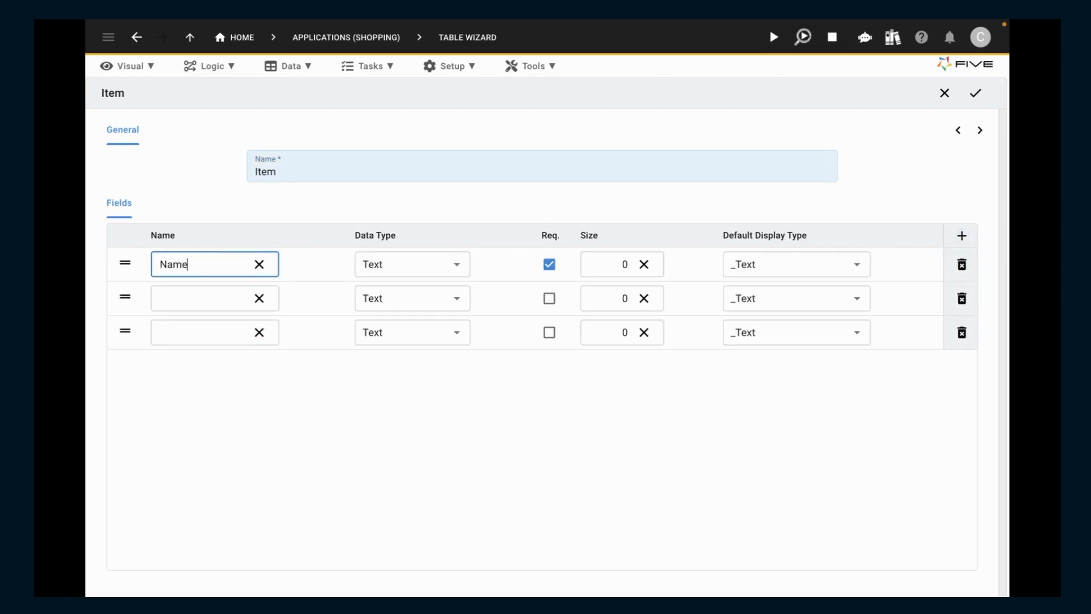
{"action": "left_click", "coordinate": [205, 299]}
{"action": "type", "text": "Q"}
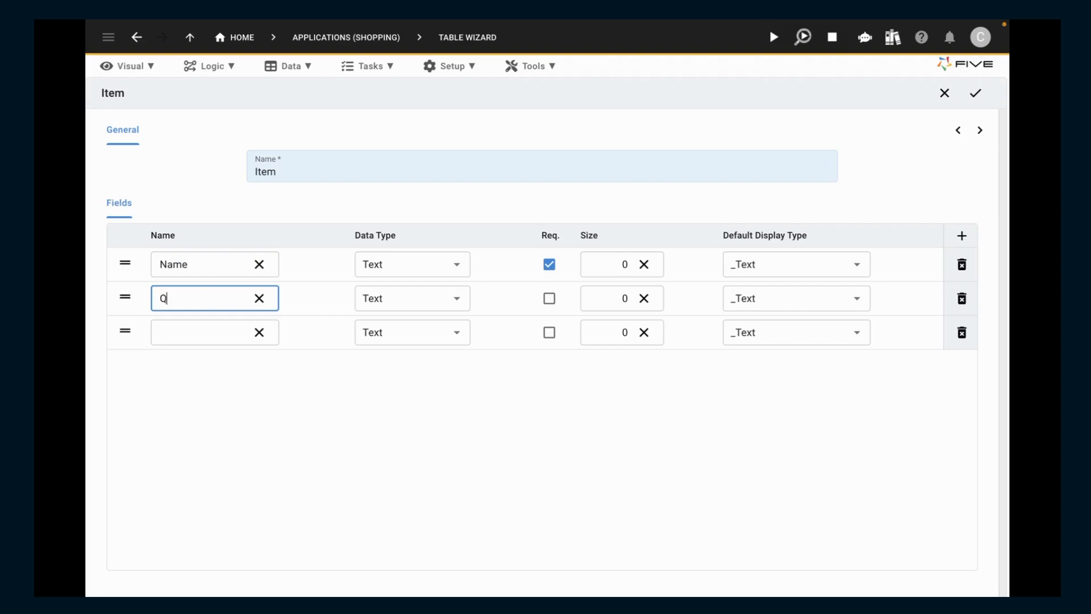
{"action": "type", "text": "uantity"}
{"action": "left_click", "coordinate": [191, 331]}
{"action": "type", "text": "Price"}
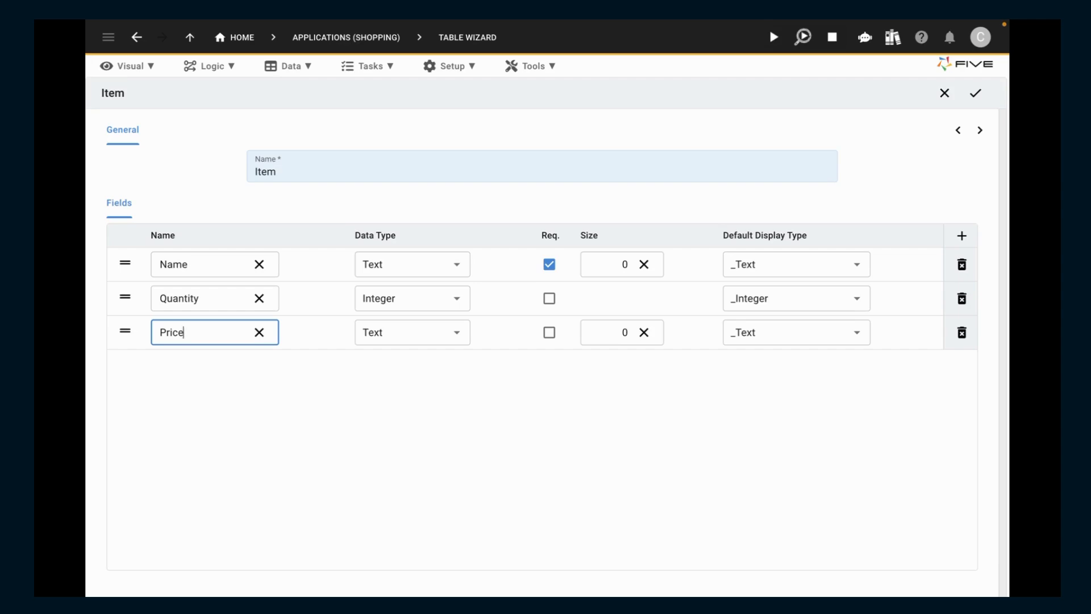
- Set the Name field's size to 255 and the Price field's data type to Float
{"action": "left_click", "coordinate": [630, 263]}
{"action": "key", "text": "BackSpace"}
{"action": "type", "text": "255"}
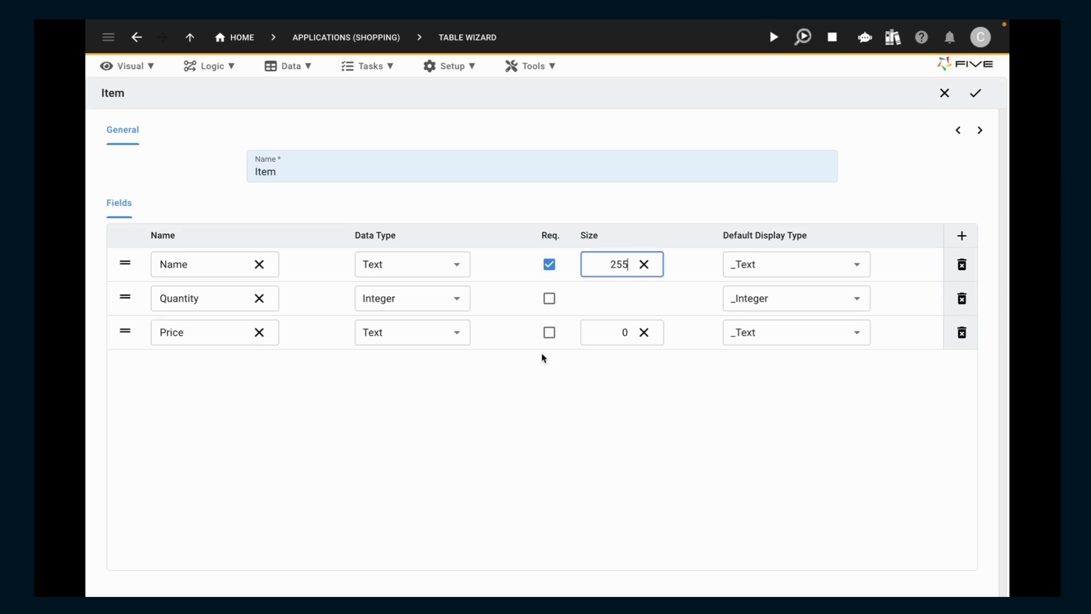
{"action": "left_click", "coordinate": [459, 336]}
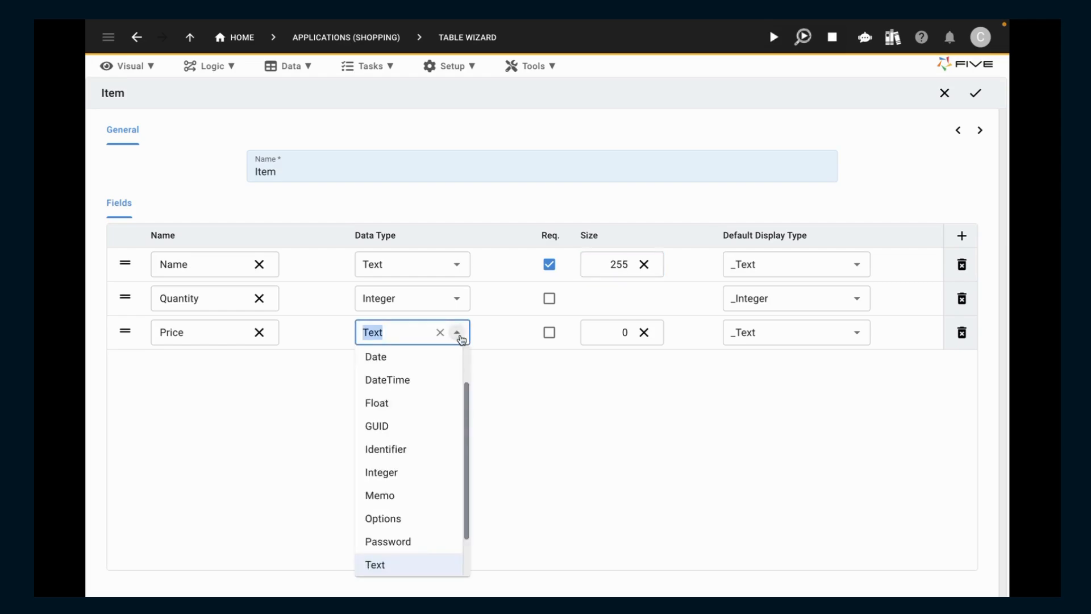
{"action": "left_click", "coordinate": [404, 408]}
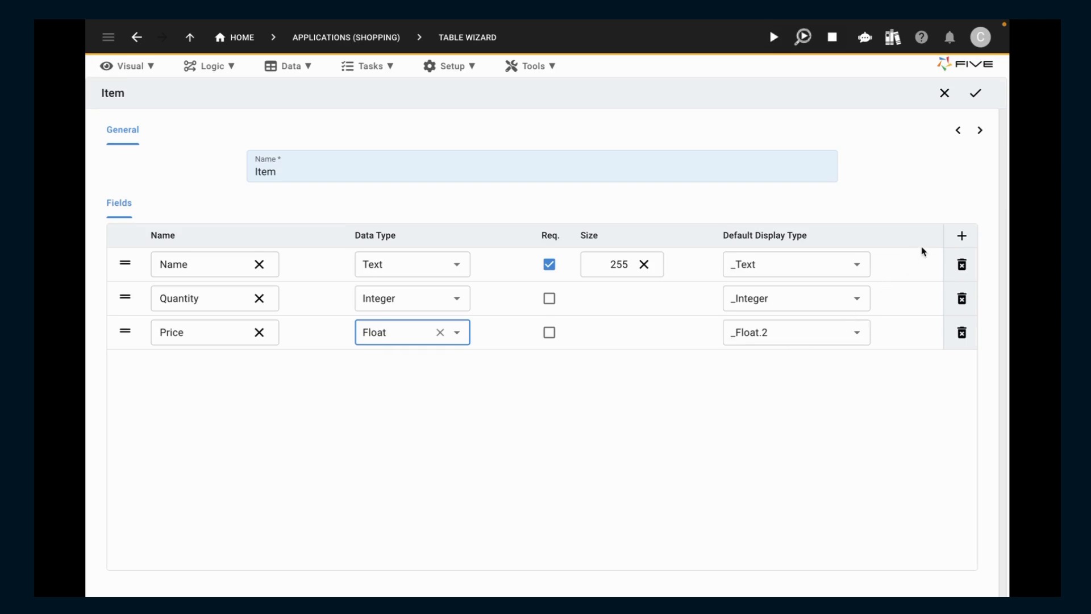
- Add a required relationship to the ShoppingList table and save the Item table without a select statement
{"action": "left_click", "coordinate": [979, 130]}
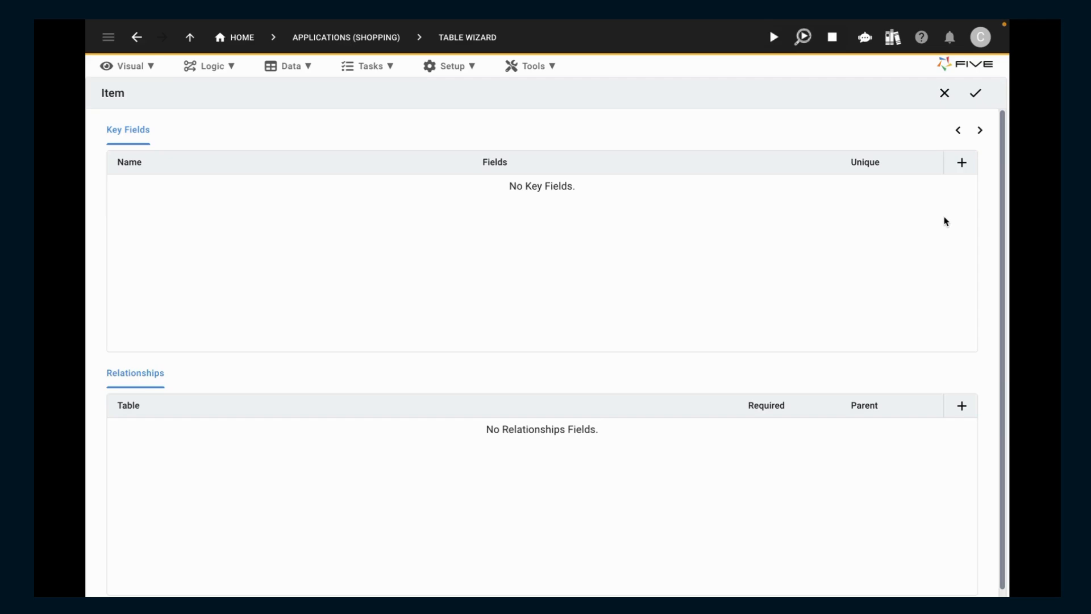
{"action": "left_click", "coordinate": [961, 405]}
{"action": "left_click", "coordinate": [716, 435]}
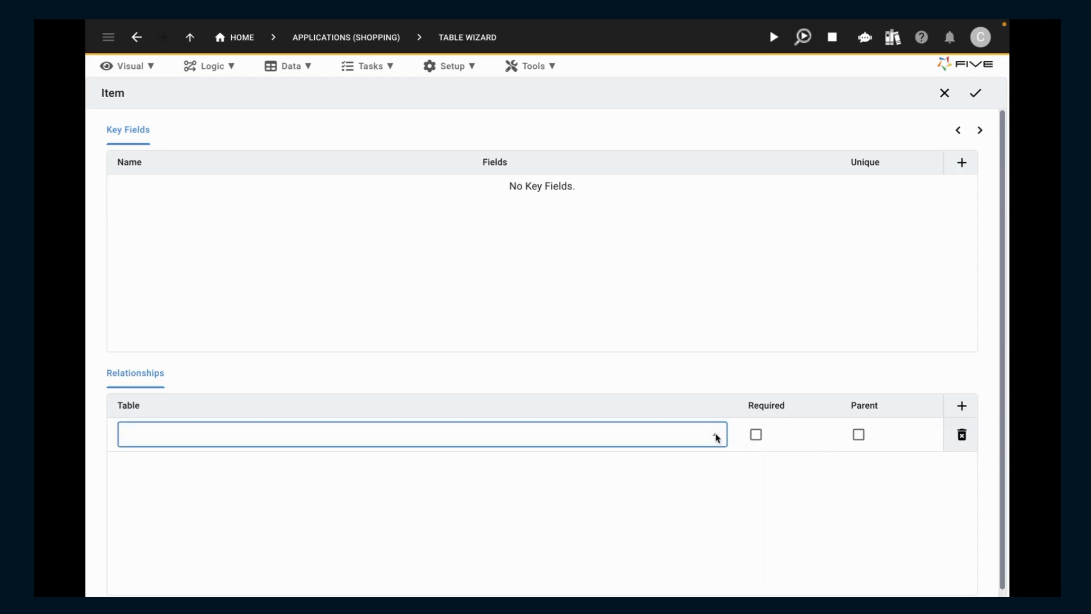
{"action": "left_click", "coordinate": [490, 467]}
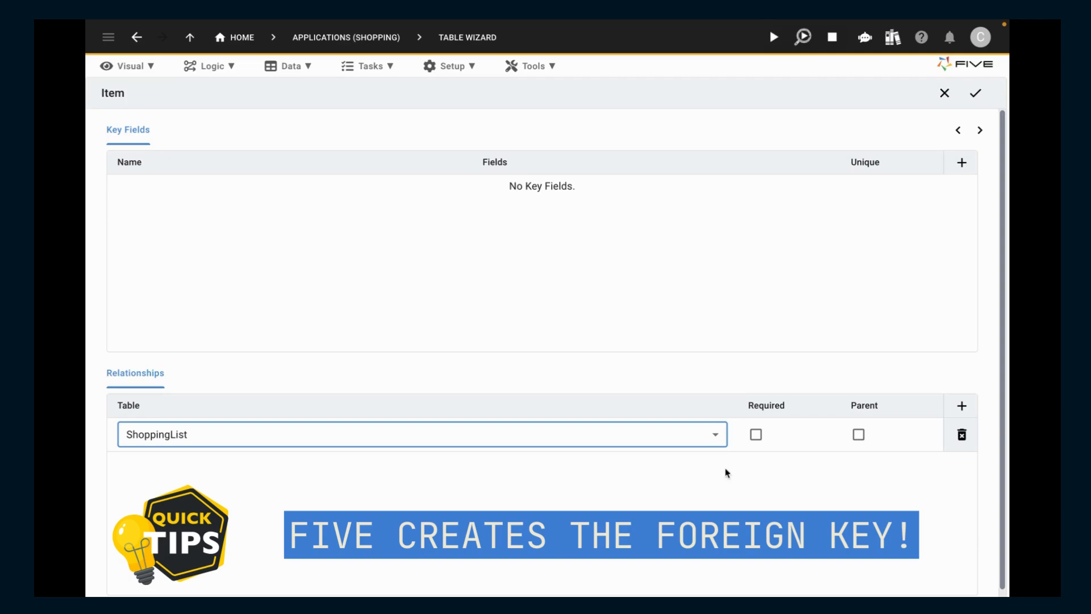
{"action": "left_click", "coordinate": [757, 435]}
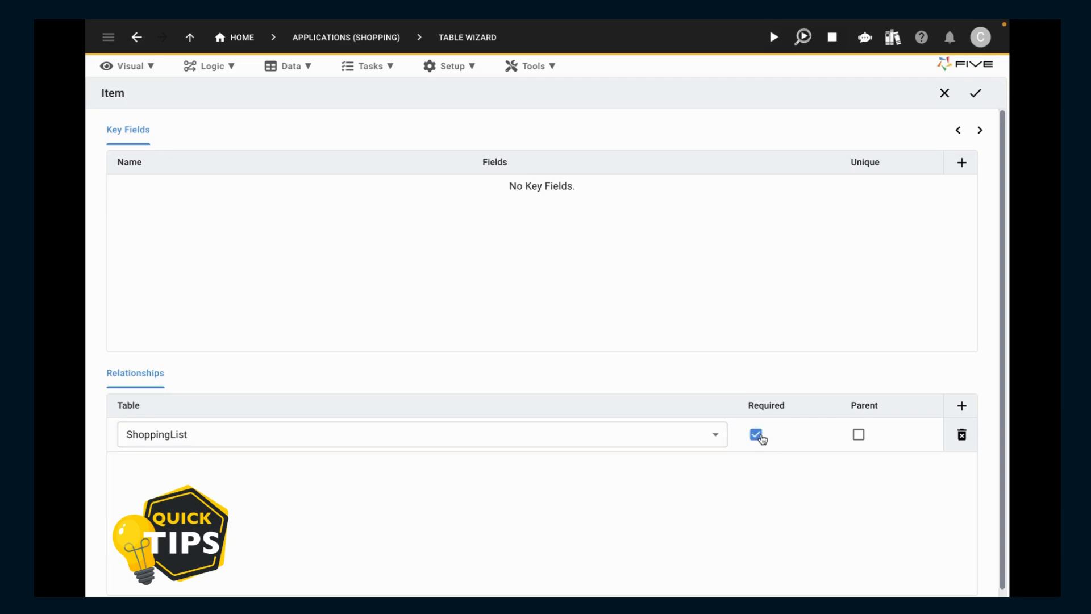
{"action": "left_click", "coordinate": [985, 97]}
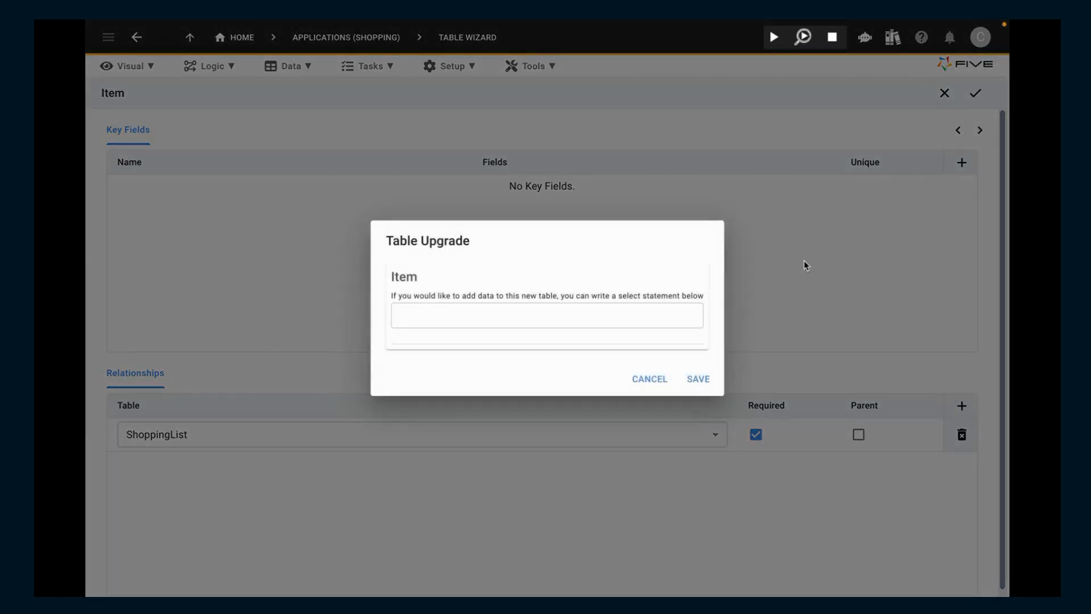
{"action": "left_click", "coordinate": [699, 379]}
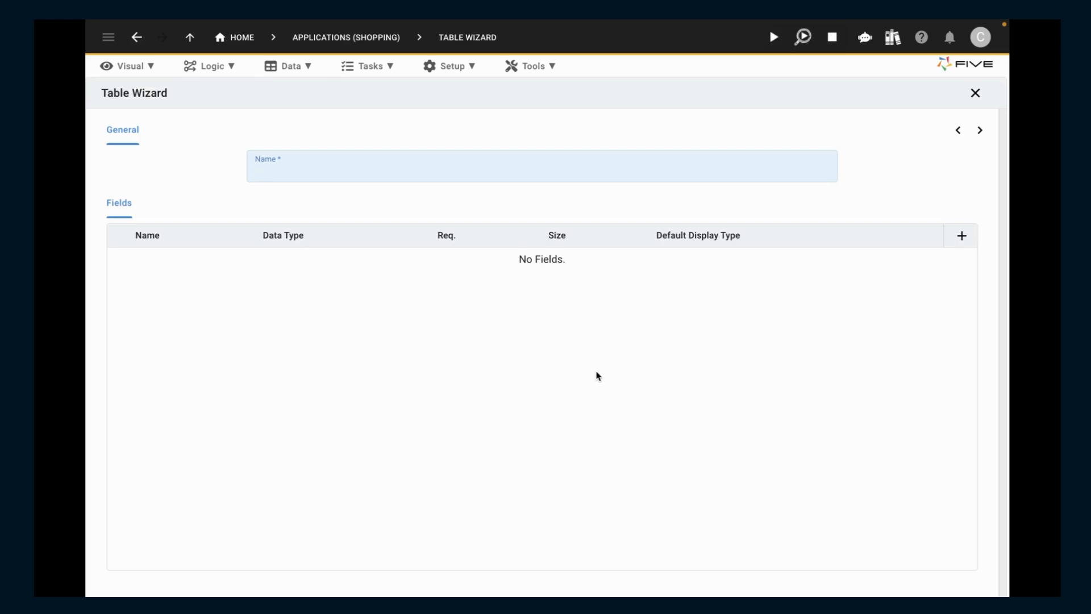
- Examine the Item table's fields and indices, including the ItemKey index and a blank new index record
{"action": "left_click", "coordinate": [300, 69]}
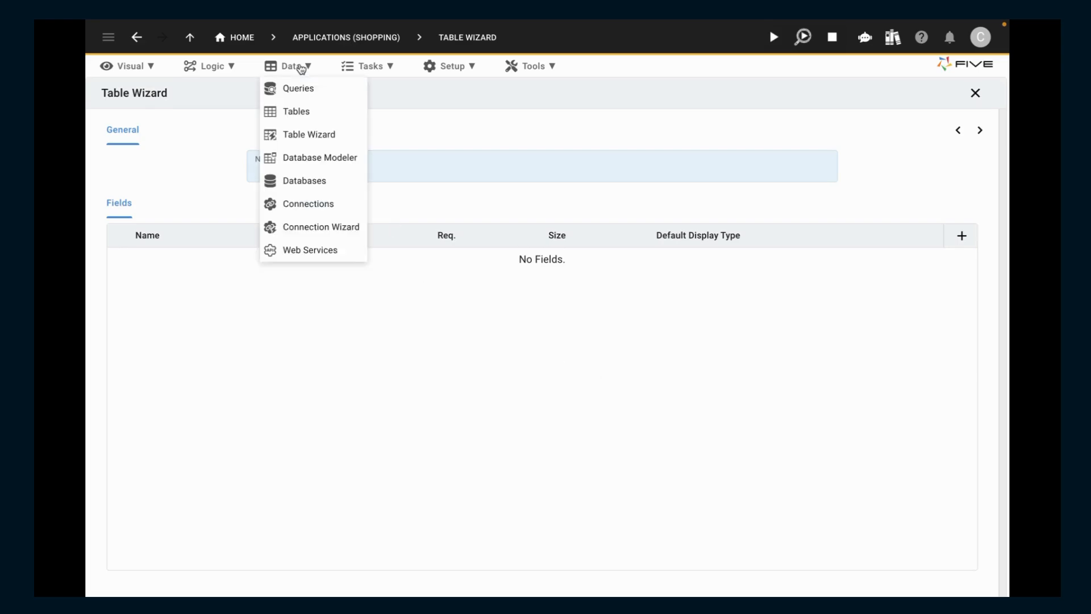
{"action": "left_click", "coordinate": [301, 118]}
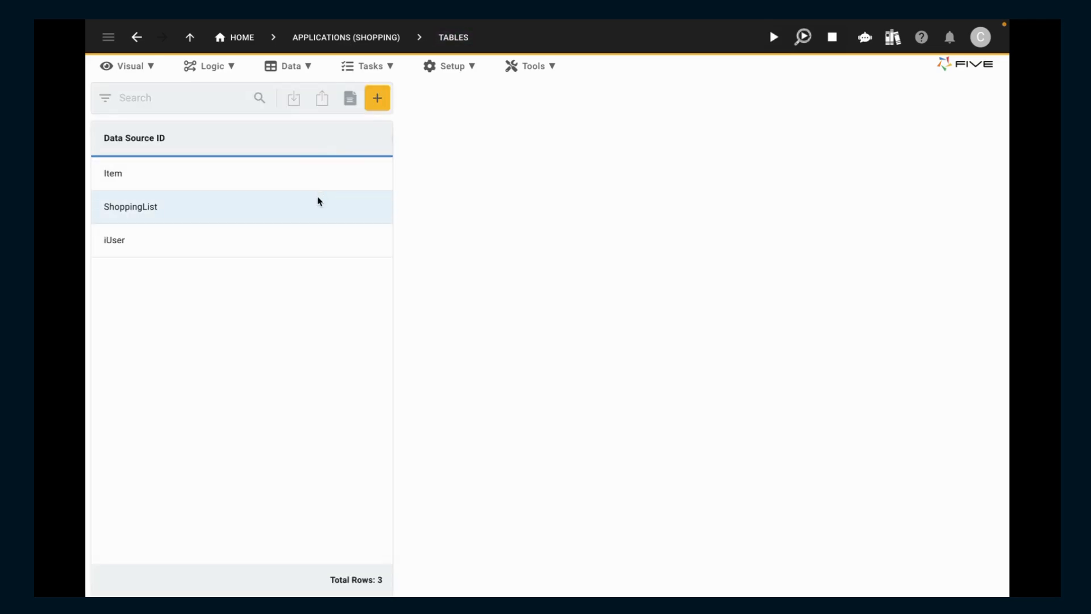
{"action": "left_click", "coordinate": [320, 180]}
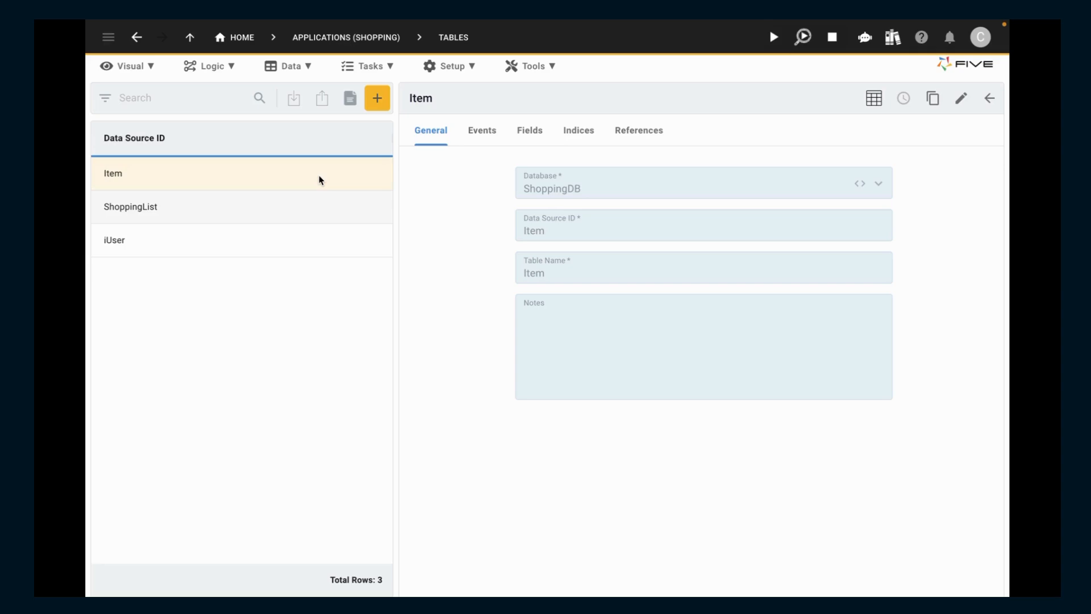
{"action": "left_click", "coordinate": [526, 141]}
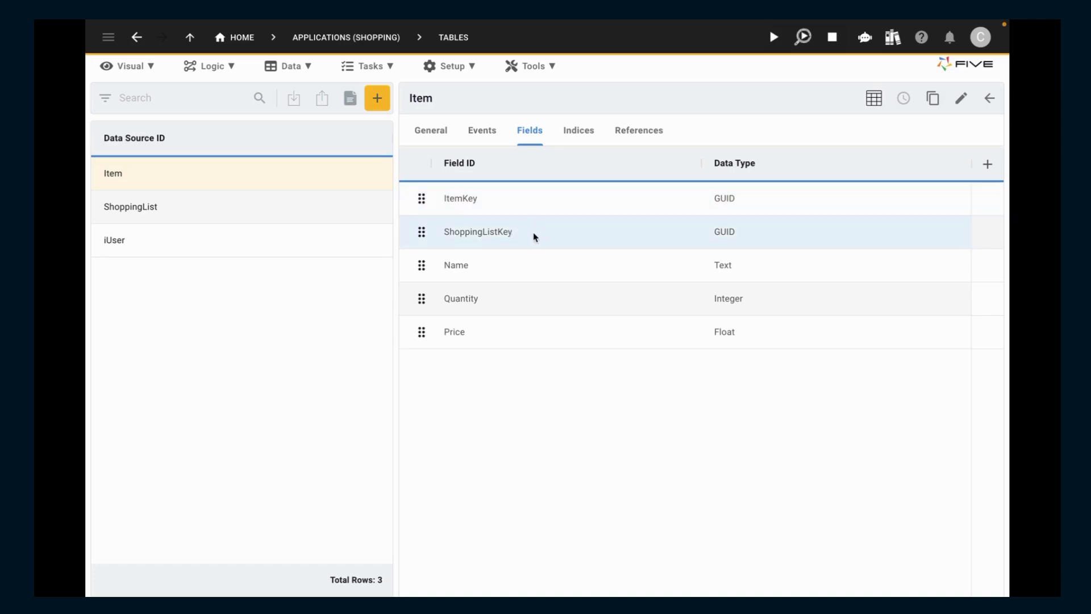
{"action": "left_click", "coordinate": [574, 141]}
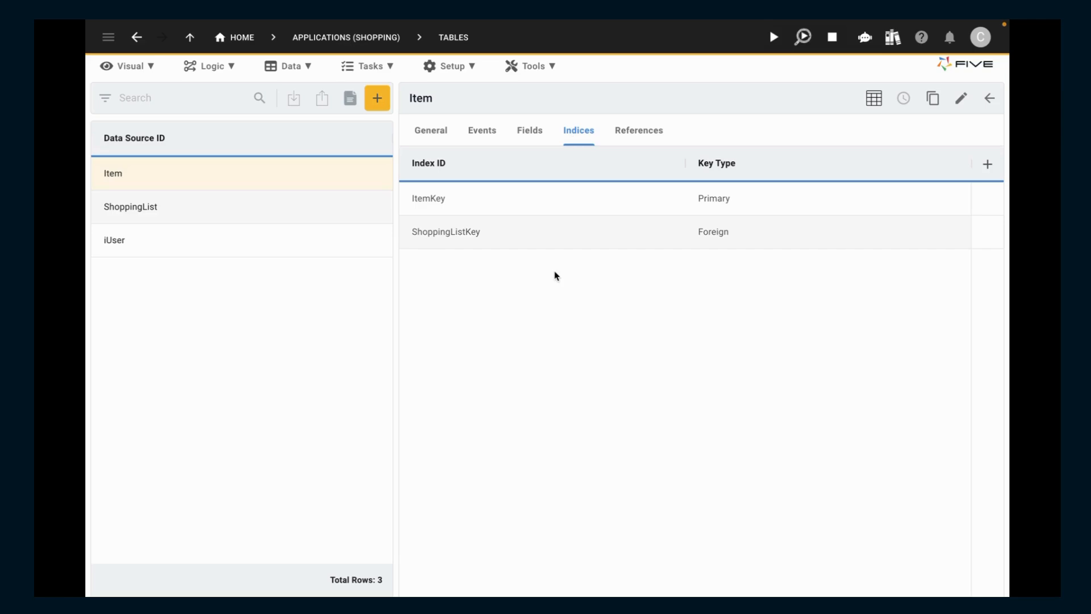
{"action": "left_click", "coordinate": [586, 204]}
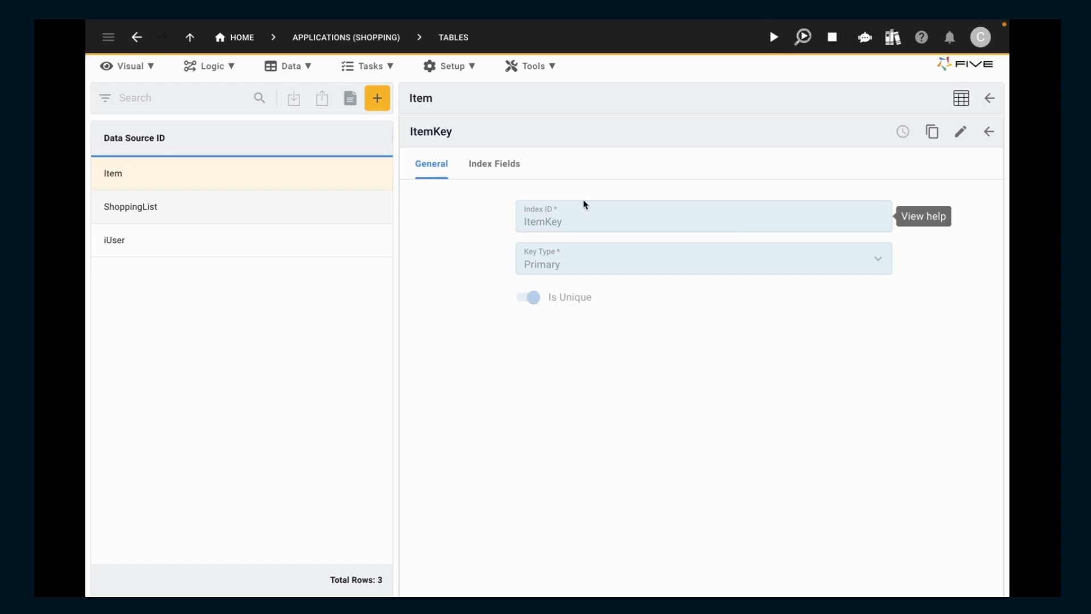
{"action": "left_click", "coordinate": [989, 131]}
{"action": "left_click", "coordinate": [988, 166]}
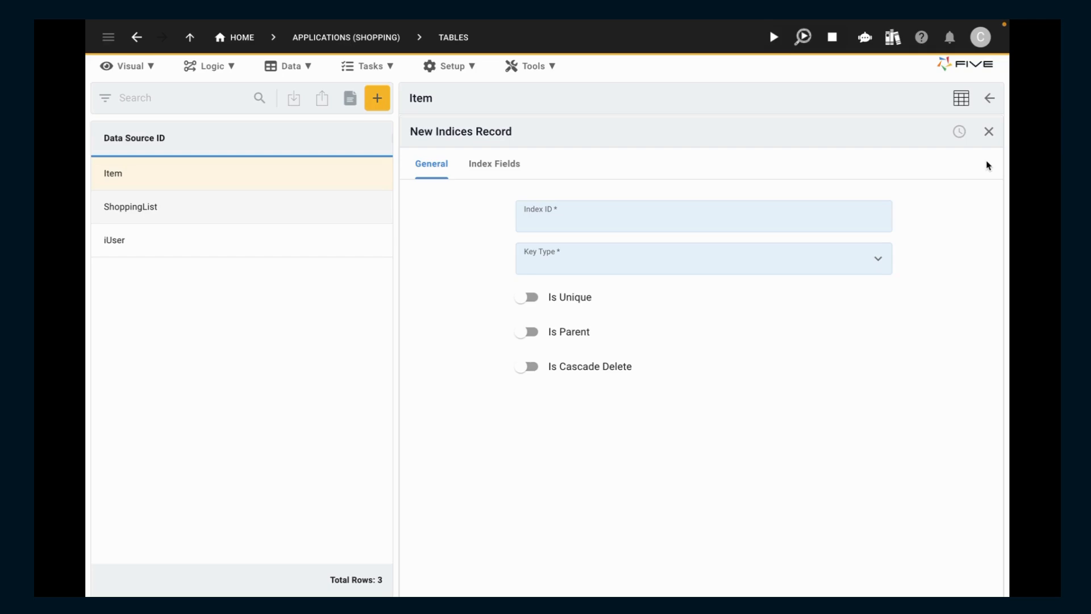
- Open the Database Modeler, start a new untitled table and discard it
{"action": "left_click", "coordinate": [287, 74]}
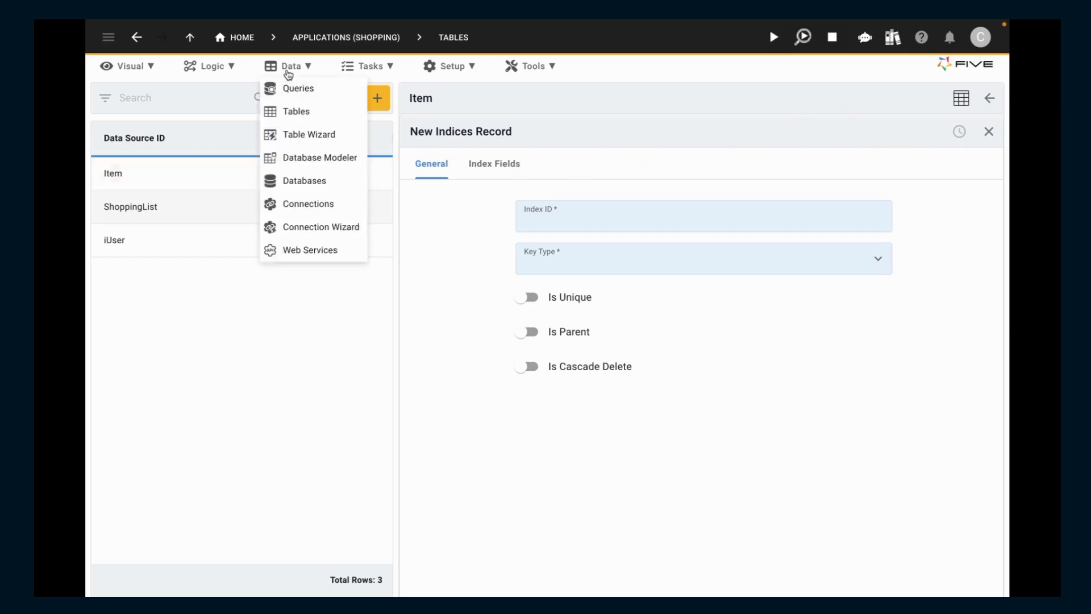
{"action": "left_click", "coordinate": [306, 159]}
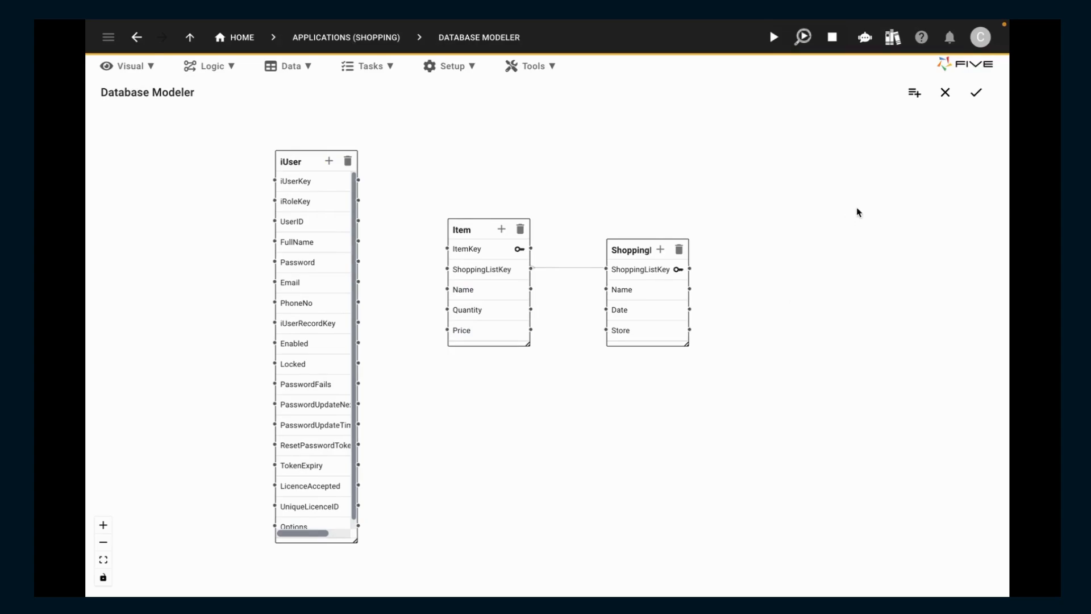
{"action": "left_click", "coordinate": [915, 94]}
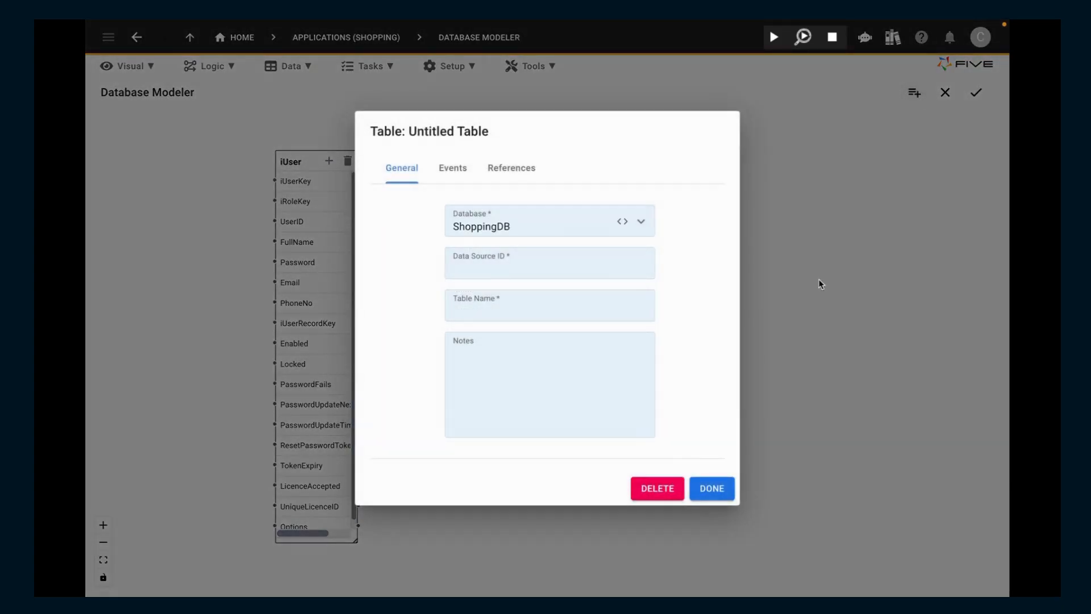
{"action": "left_click", "coordinate": [657, 486]}
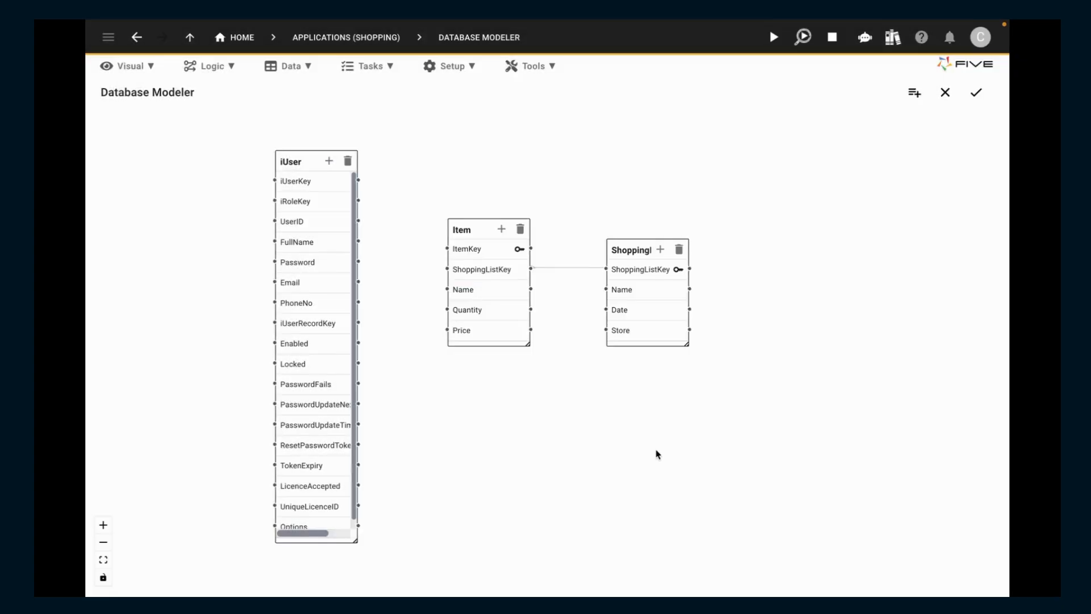
- Delete the Store field from the ShoppingList table in the database diagram
{"action": "left_click", "coordinate": [656, 335]}
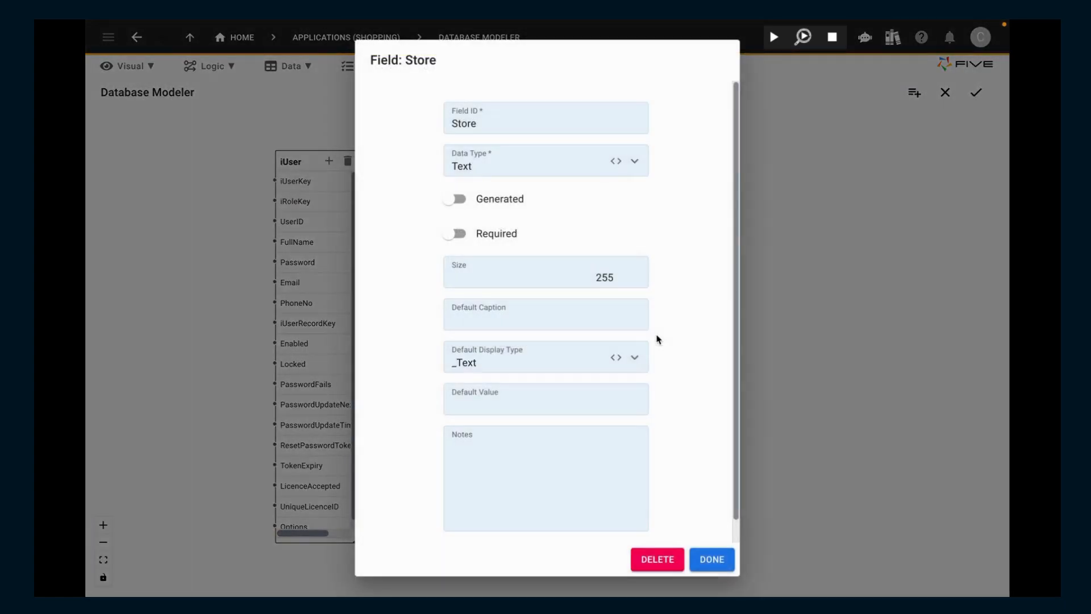
{"action": "left_click", "coordinate": [664, 558]}
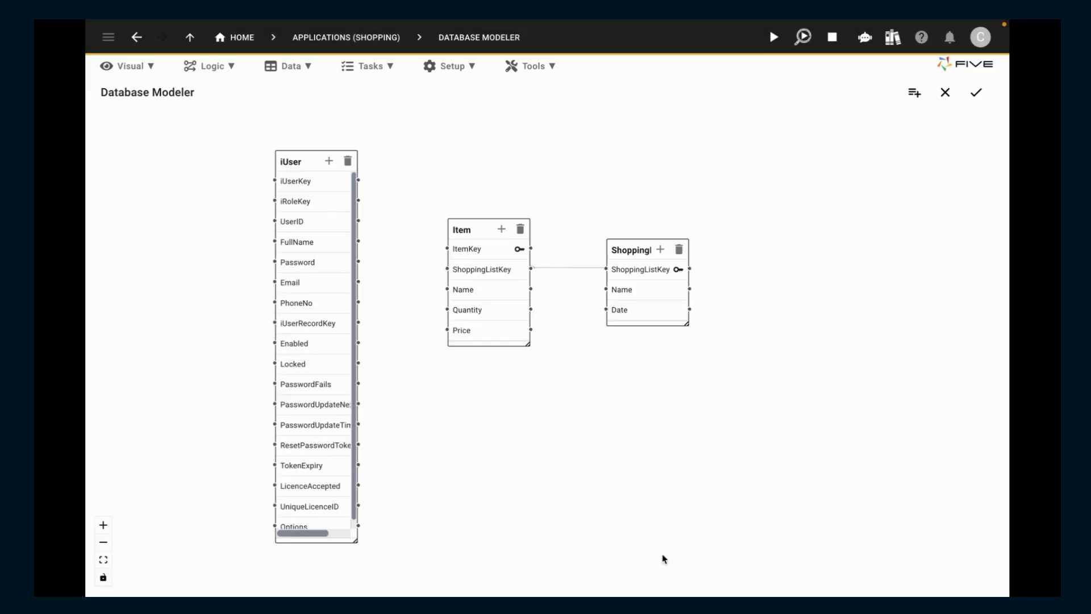